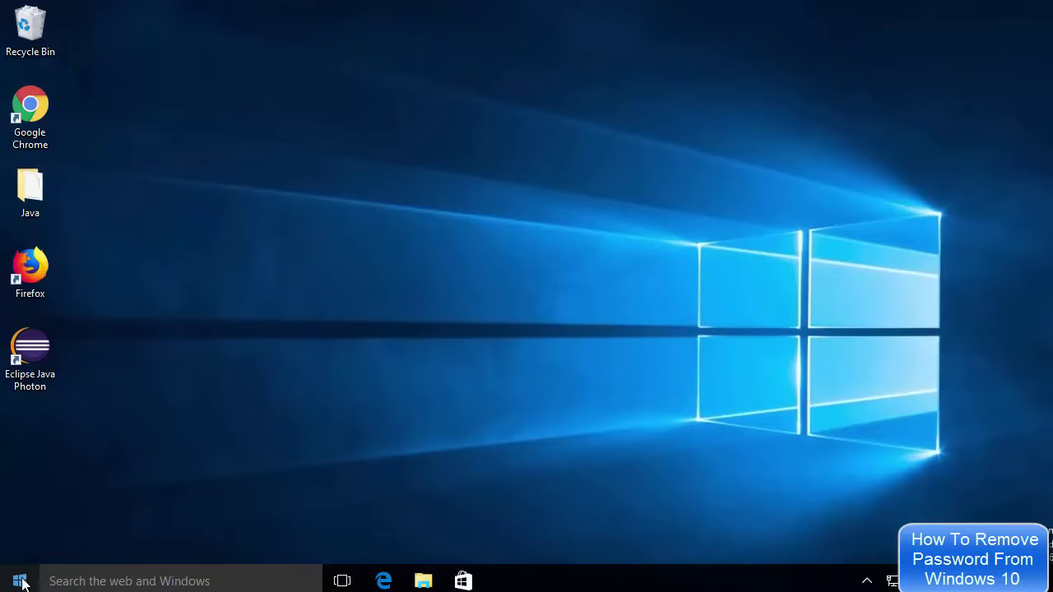
- Open Windows Settings from the Start menu
click(22, 578)
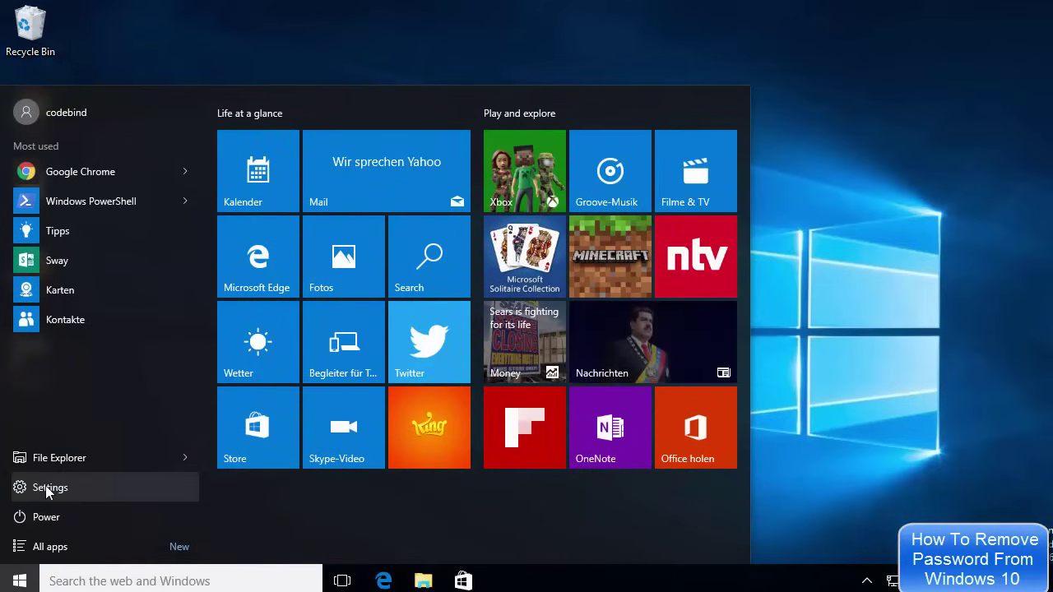
click(46, 487)
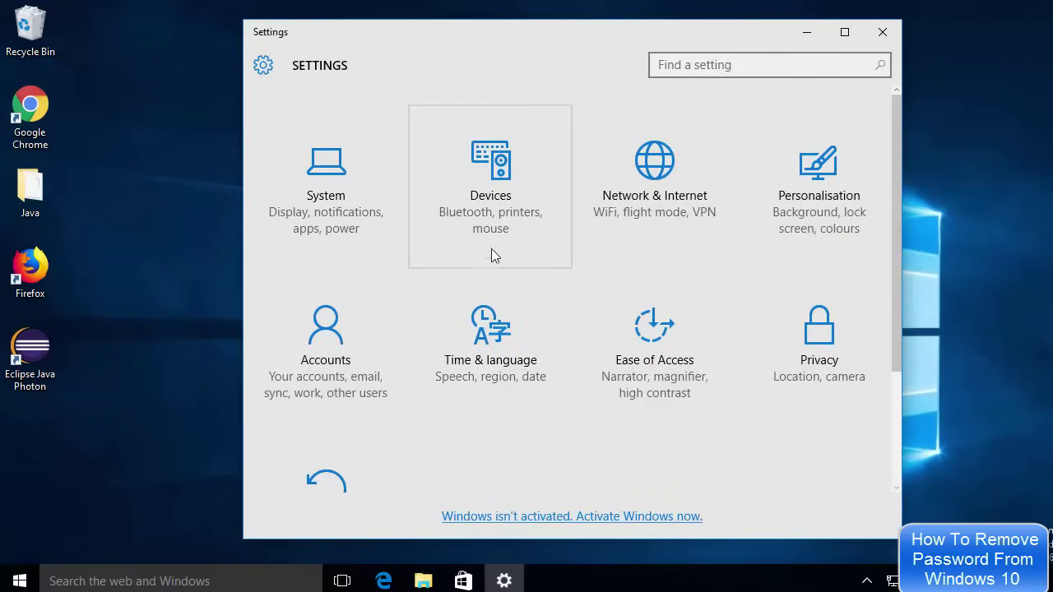
- Go to Accounts > Sign-in options and choose Change under Password
click(321, 363)
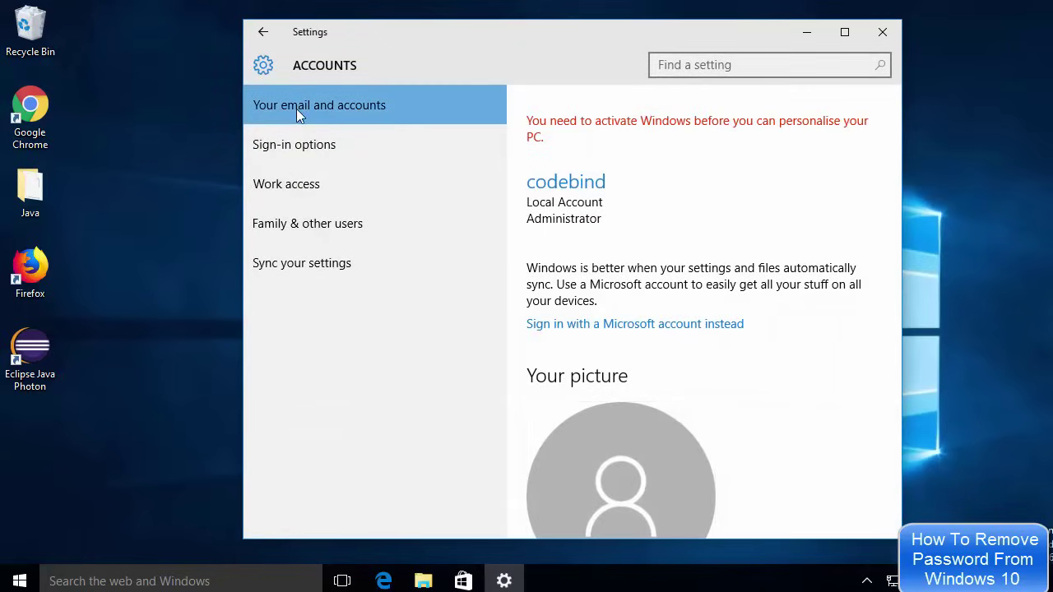
click(270, 146)
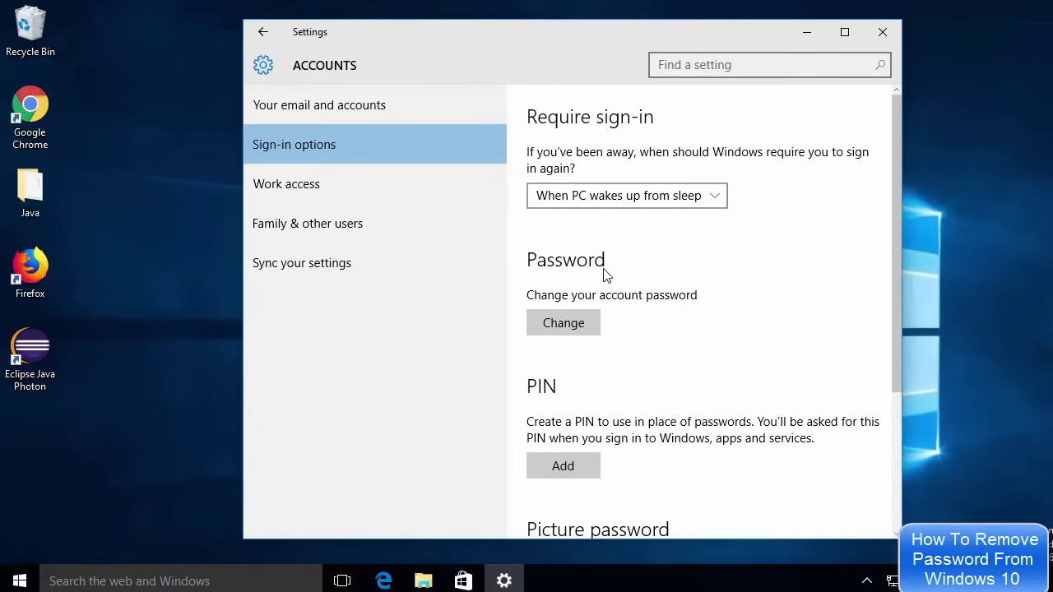
click(549, 326)
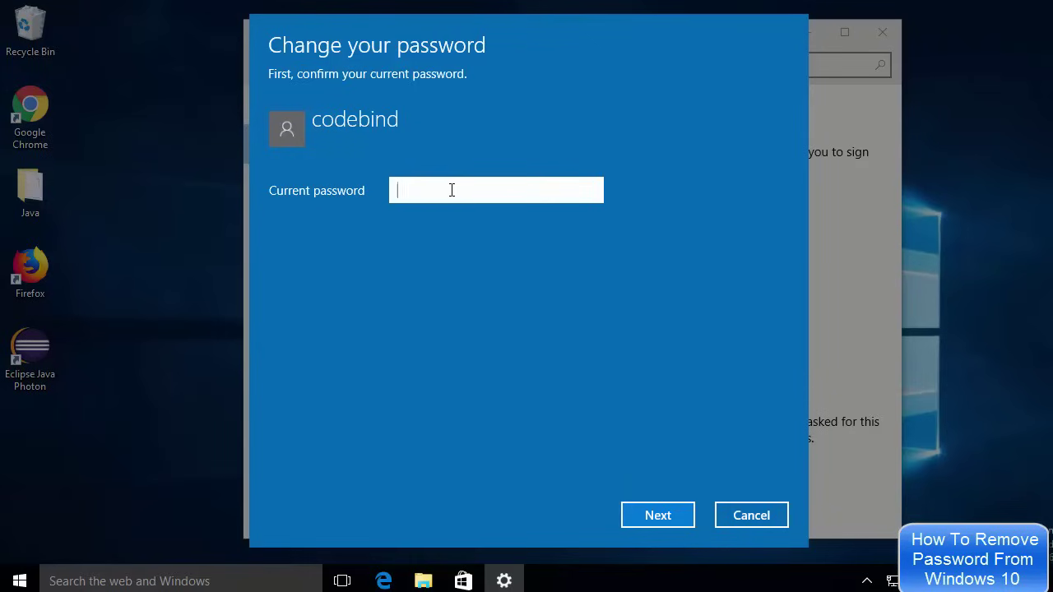
- Enter the account's current password and continue to the new-password form
text(••••••)
click(672, 518)
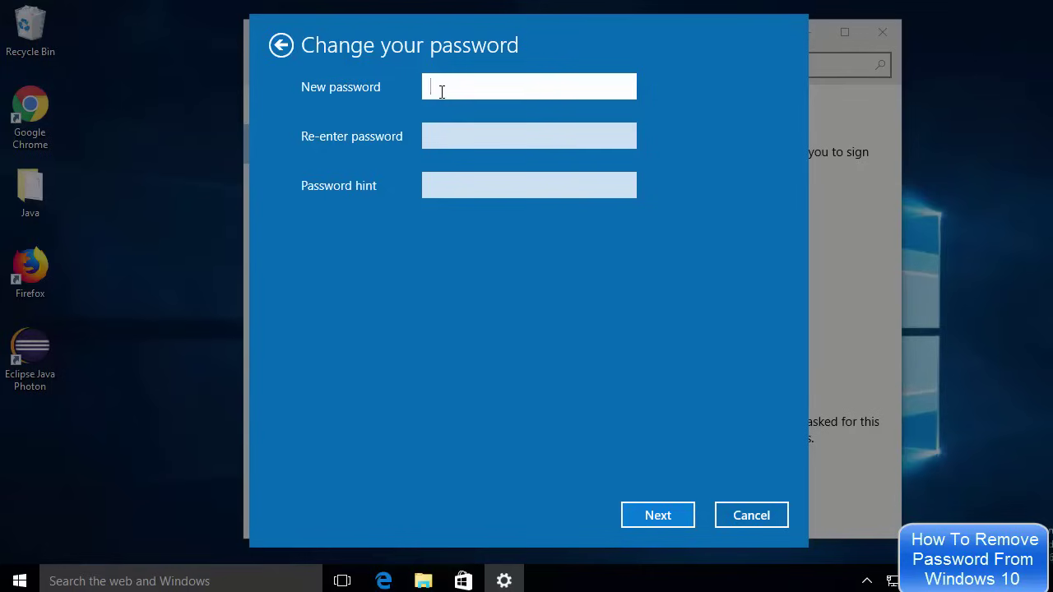
- Leave both the New password and Re-enter password fields empty
click(424, 135)
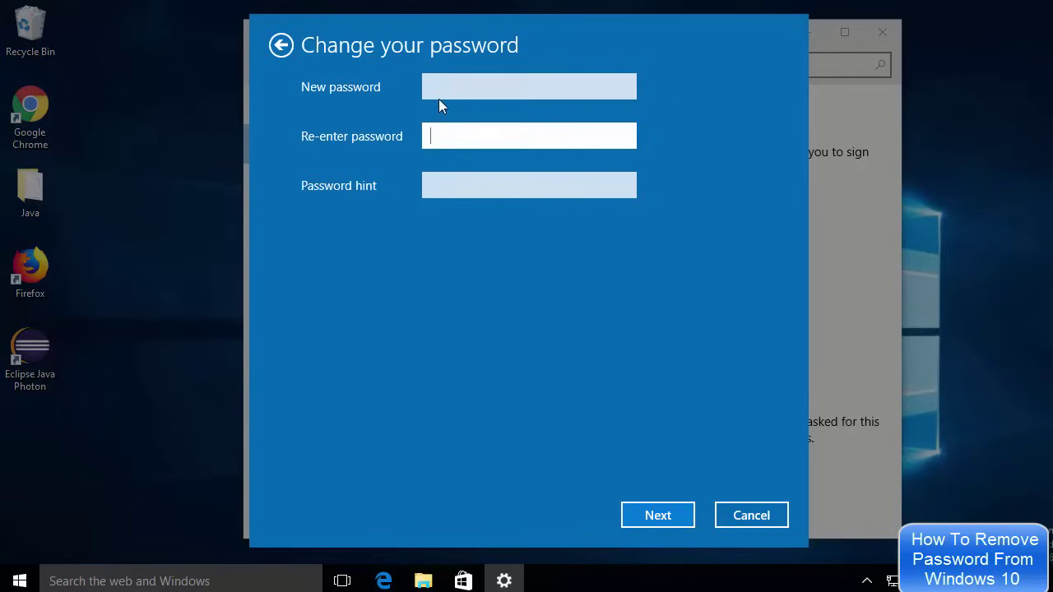
click(440, 93)
click(436, 135)
click(440, 92)
click(444, 138)
click(461, 90)
click(444, 129)
click(441, 92)
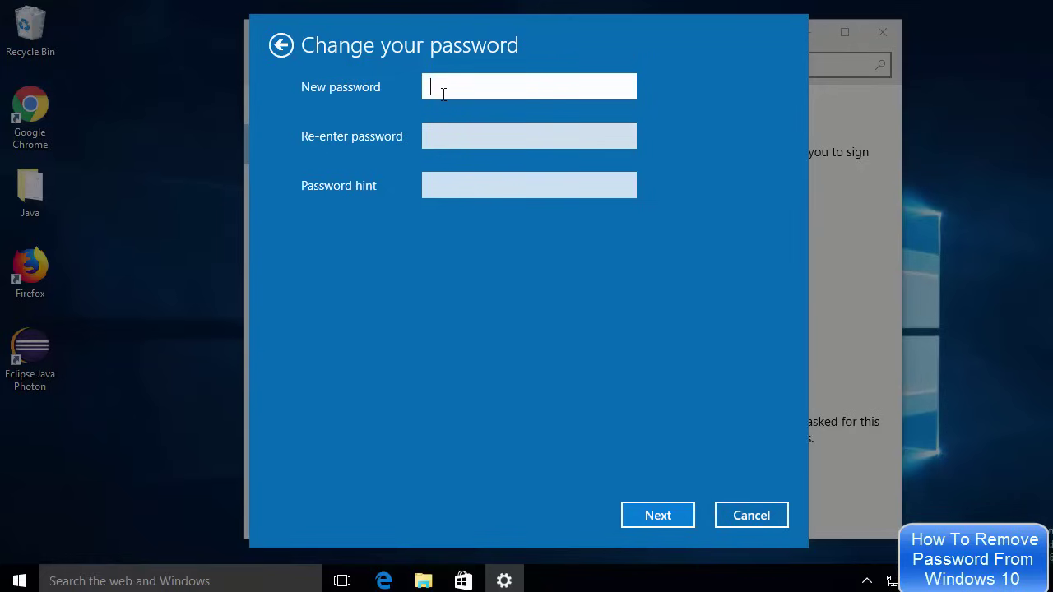
click(440, 132)
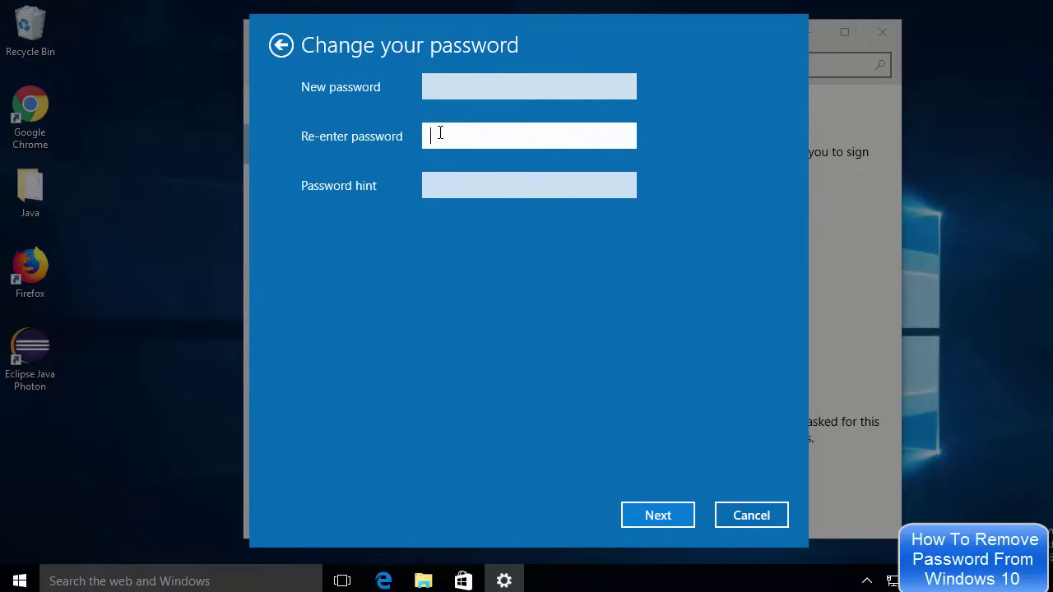
- Enter the hint 'no password' and finish the password change
click(465, 180)
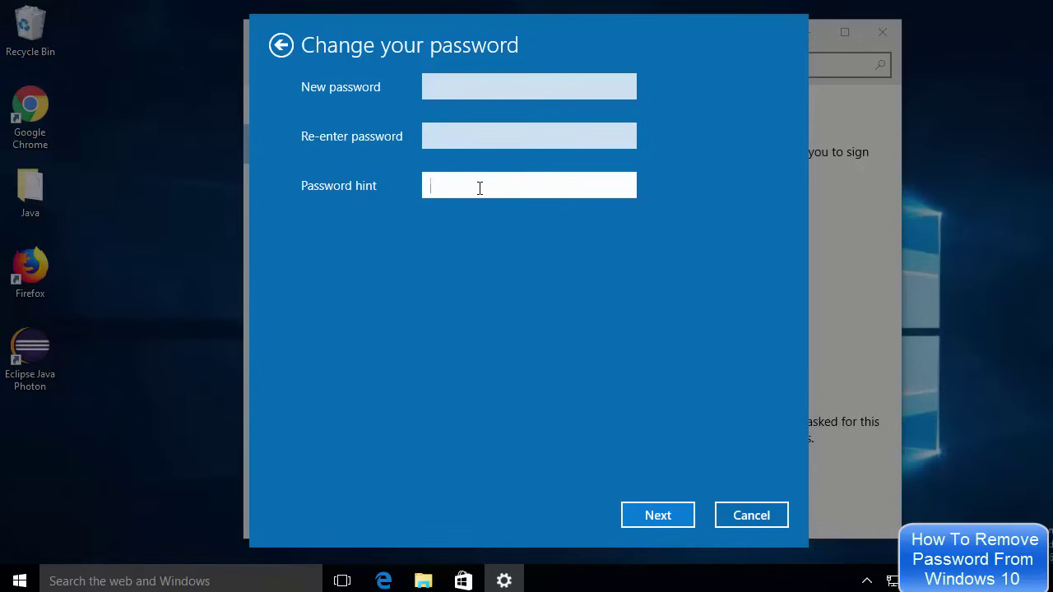
text(no password)
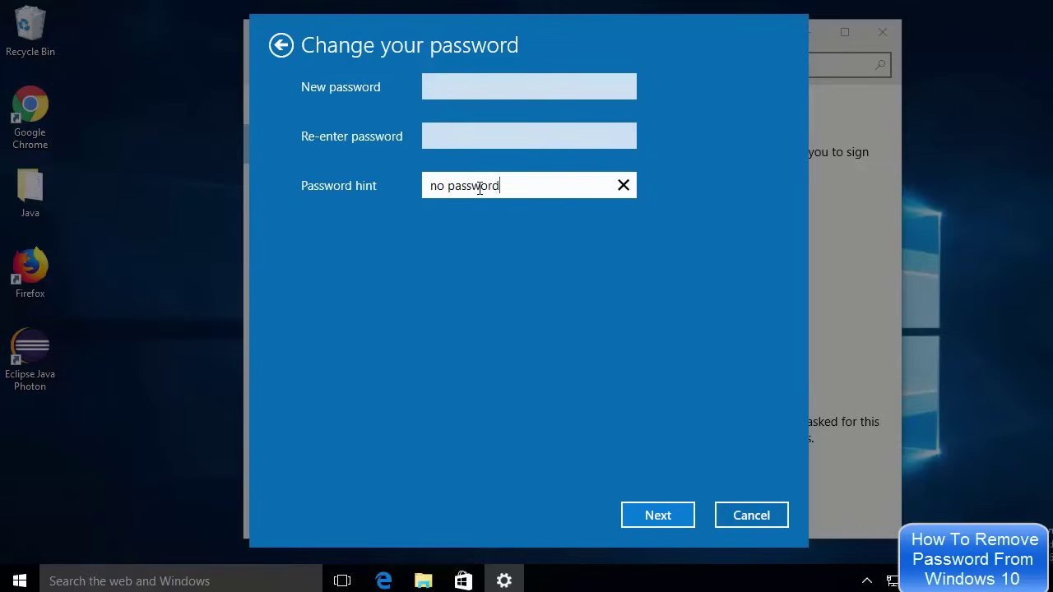
click(642, 515)
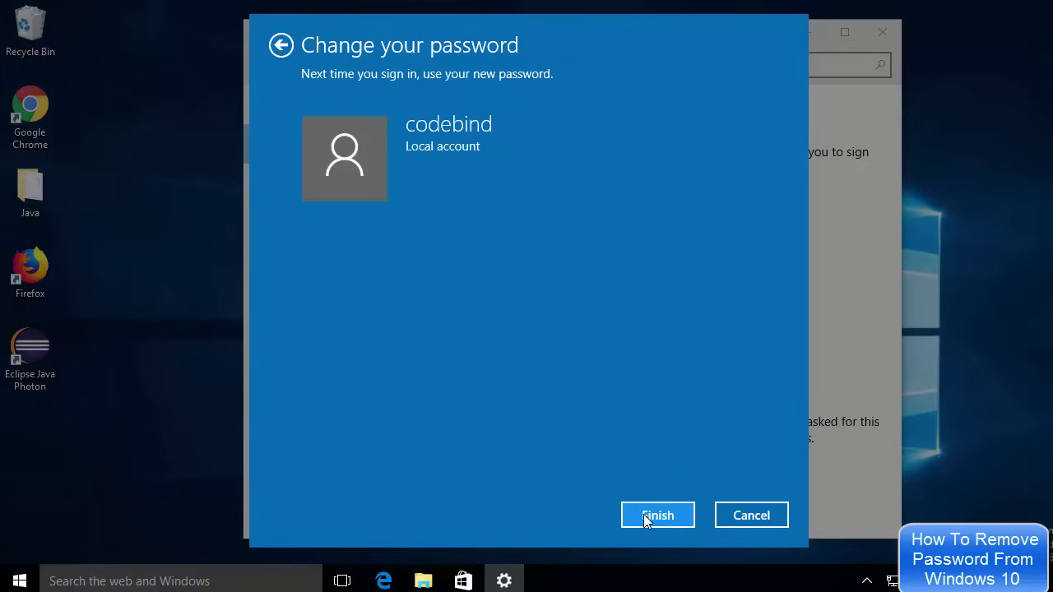
click(657, 515)
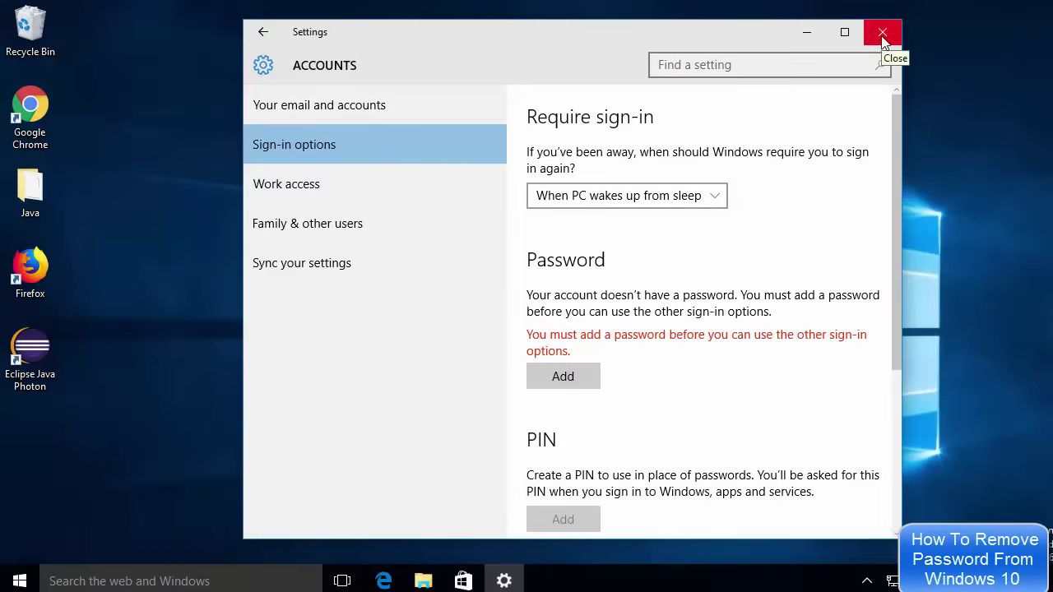
- Close Settings and restart the PC from Start's Power options
click(882, 34)
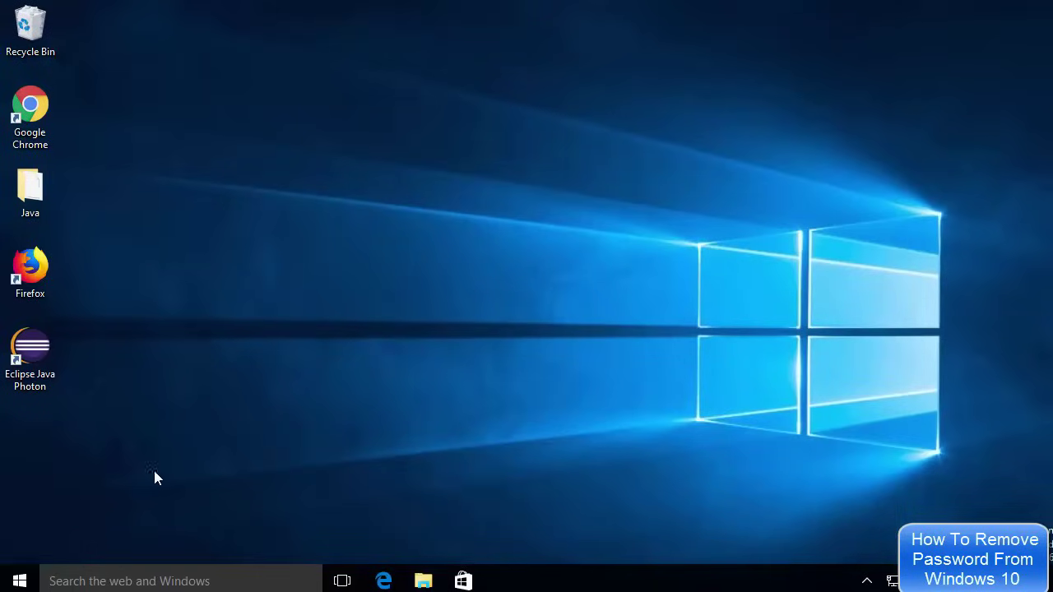
click(19, 580)
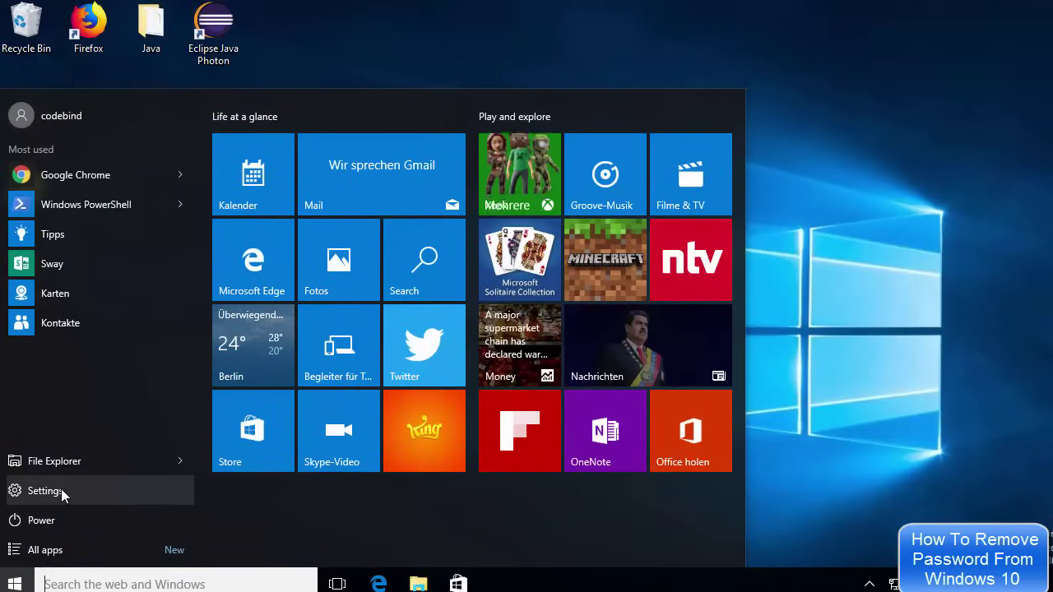
click(59, 518)
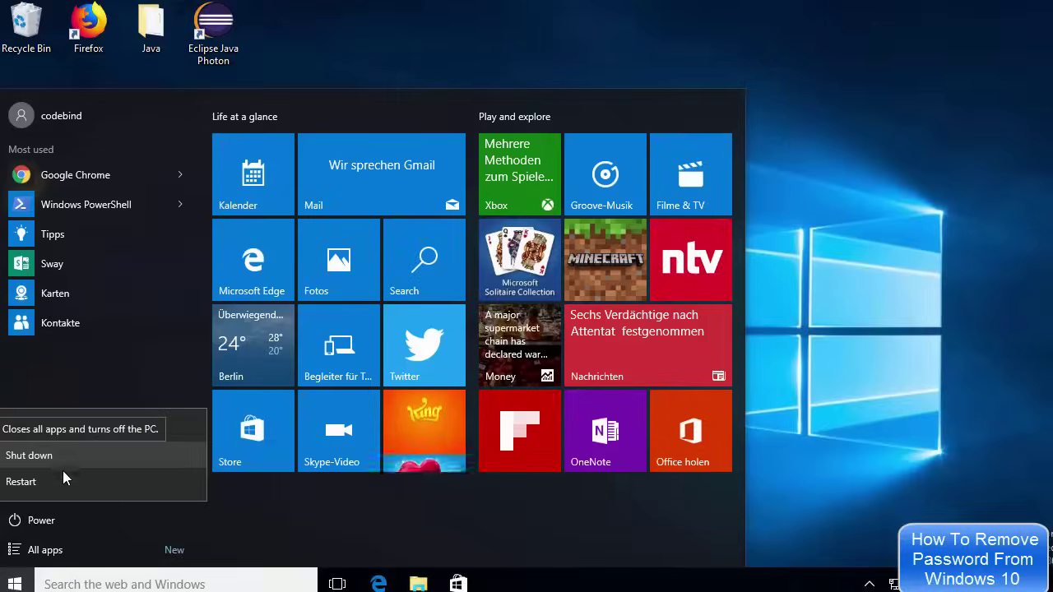
click(62, 480)
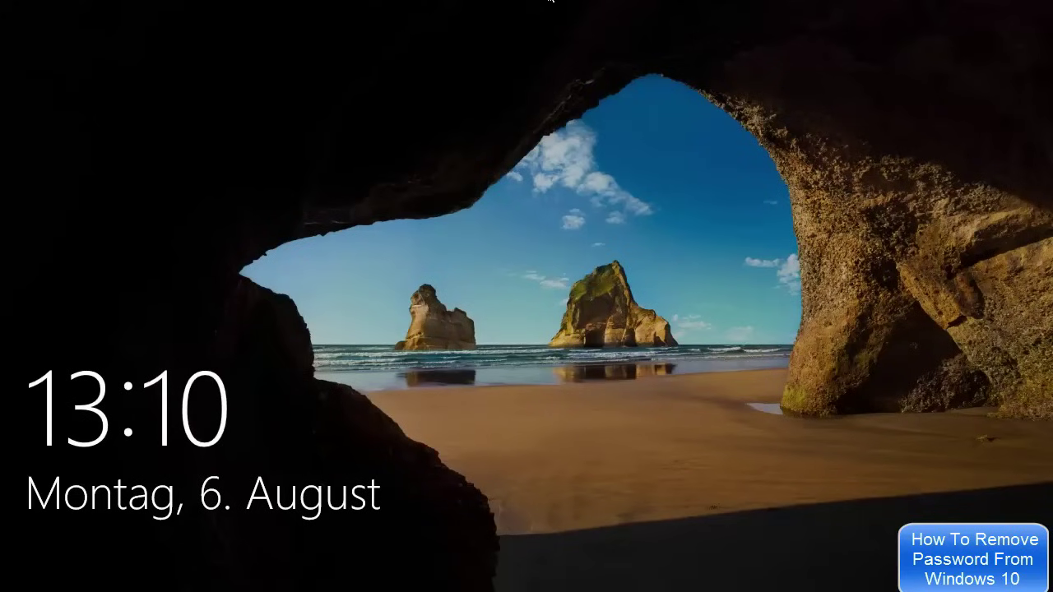
- Pass the lock screen and sign in to codebind without entering a password
click(527, 284)
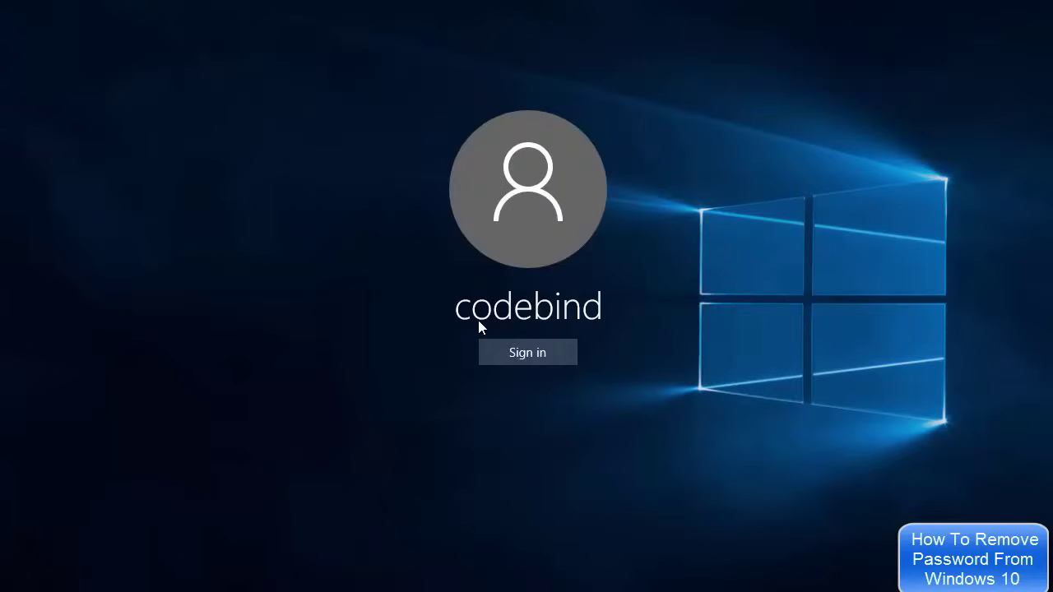
click(537, 355)
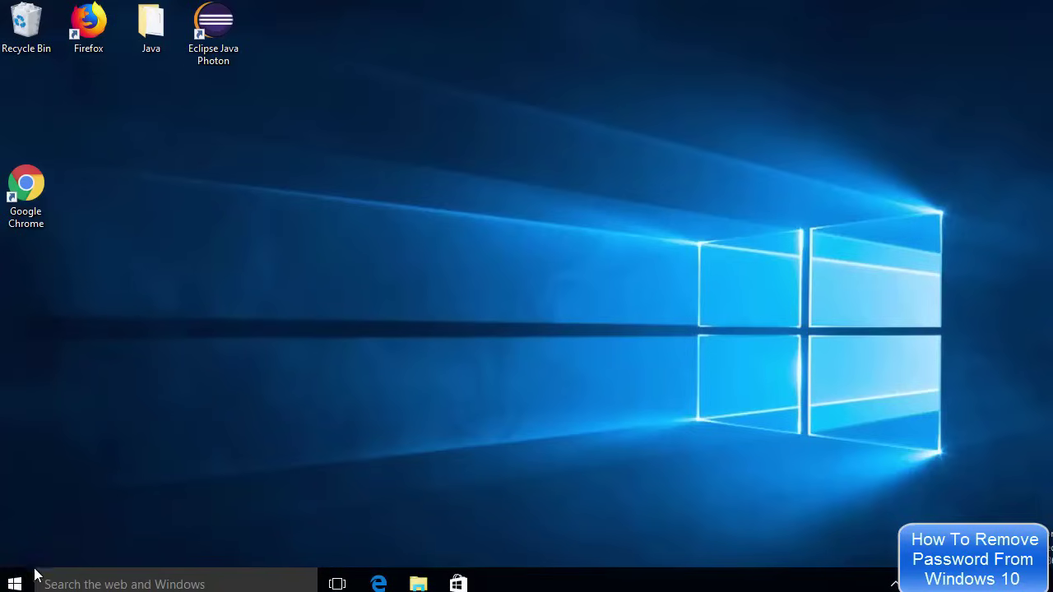
- Launch Computer Management from the Start quick menu and select Local Users and Groups
right_click(17, 583)
right_click(19, 585)
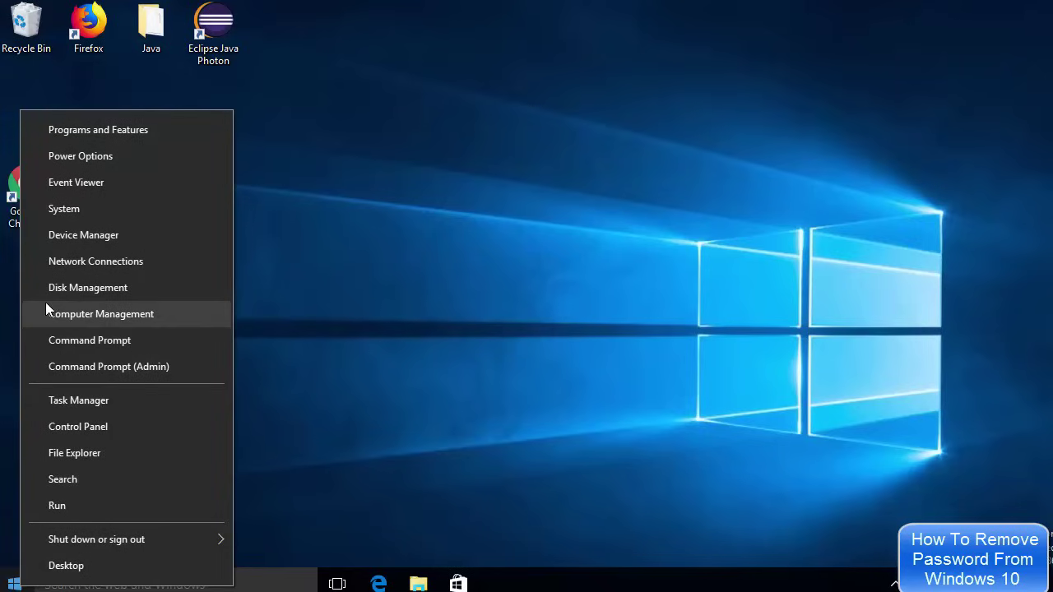
click(86, 313)
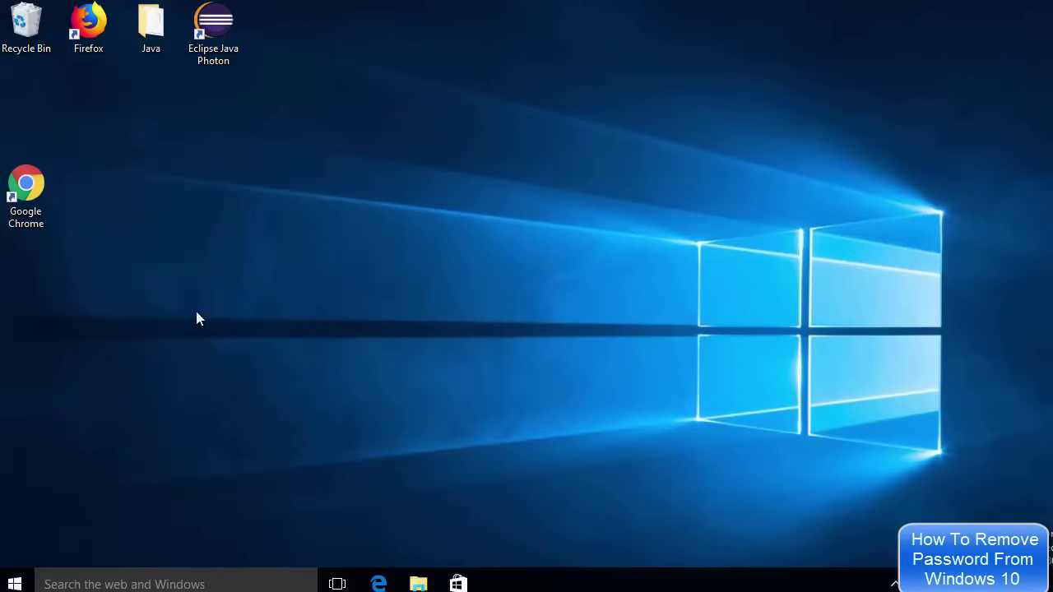
drag(387, 21, 531, 31)
click(221, 154)
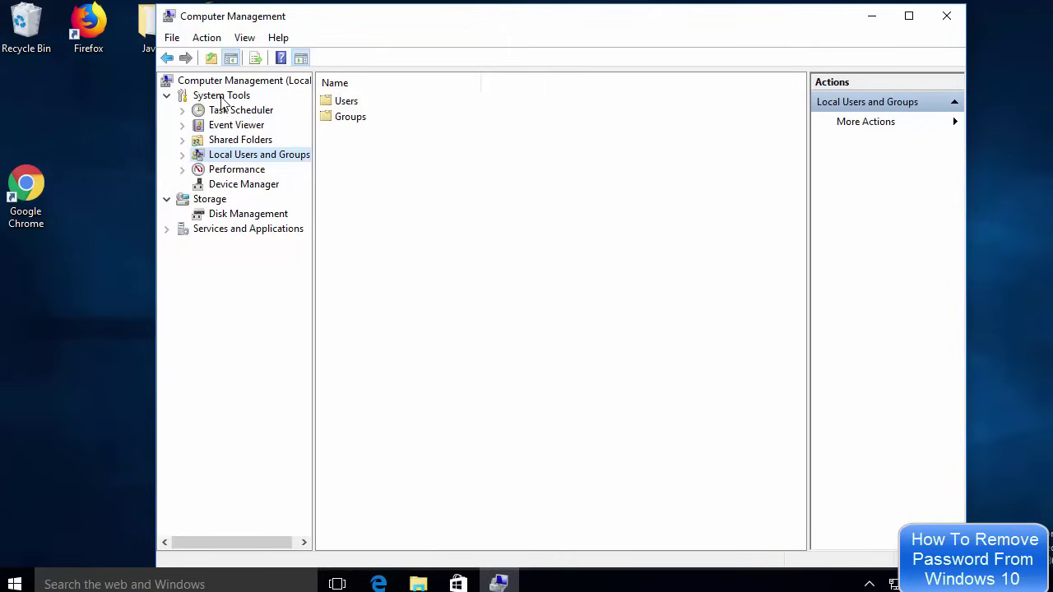
- Expand Local Users and Groups, open the Users folder and select codebind
click(182, 156)
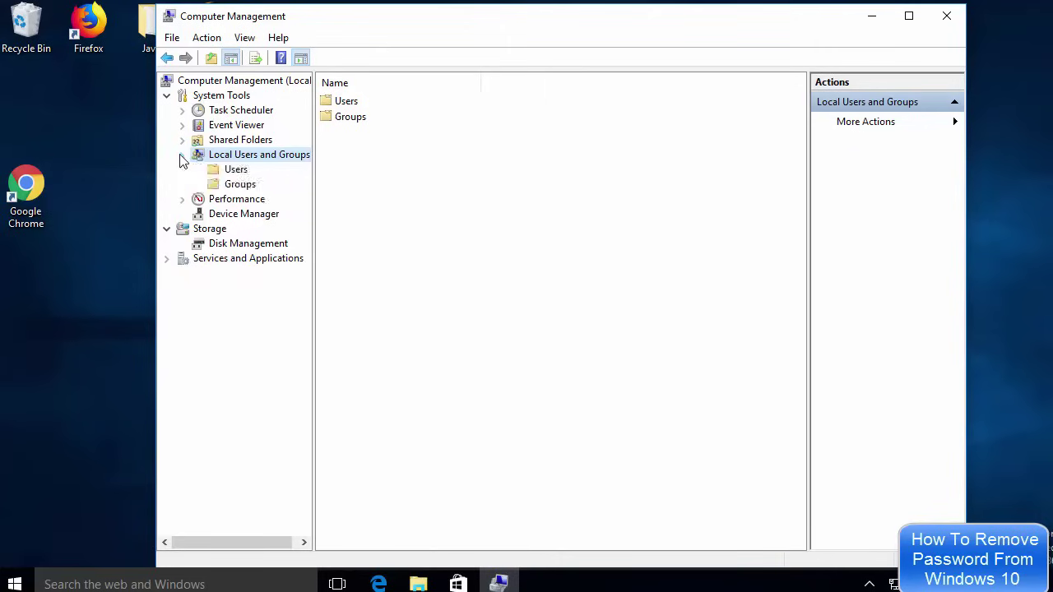
click(234, 170)
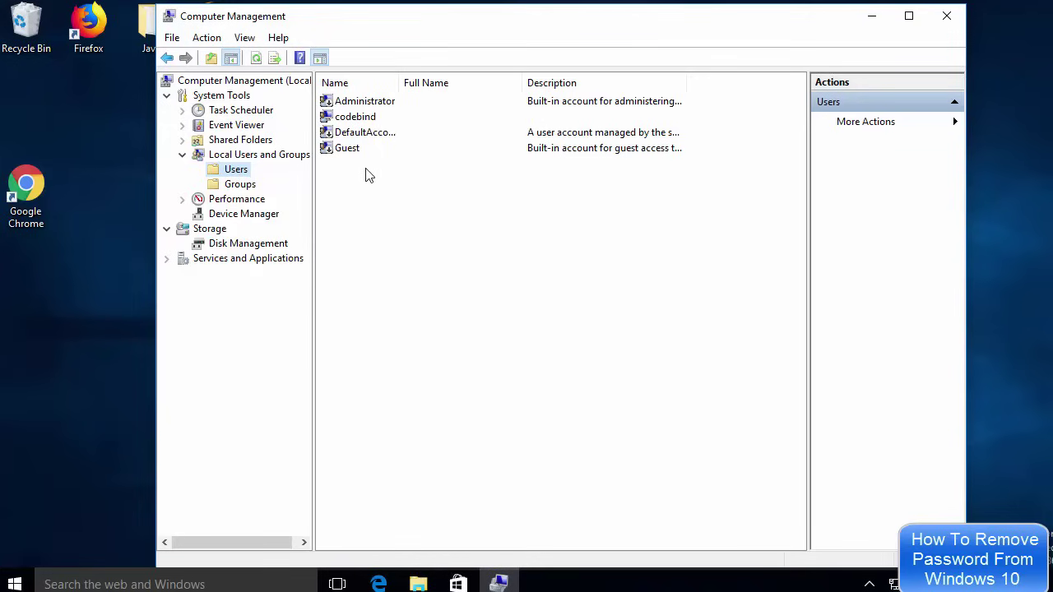
click(363, 120)
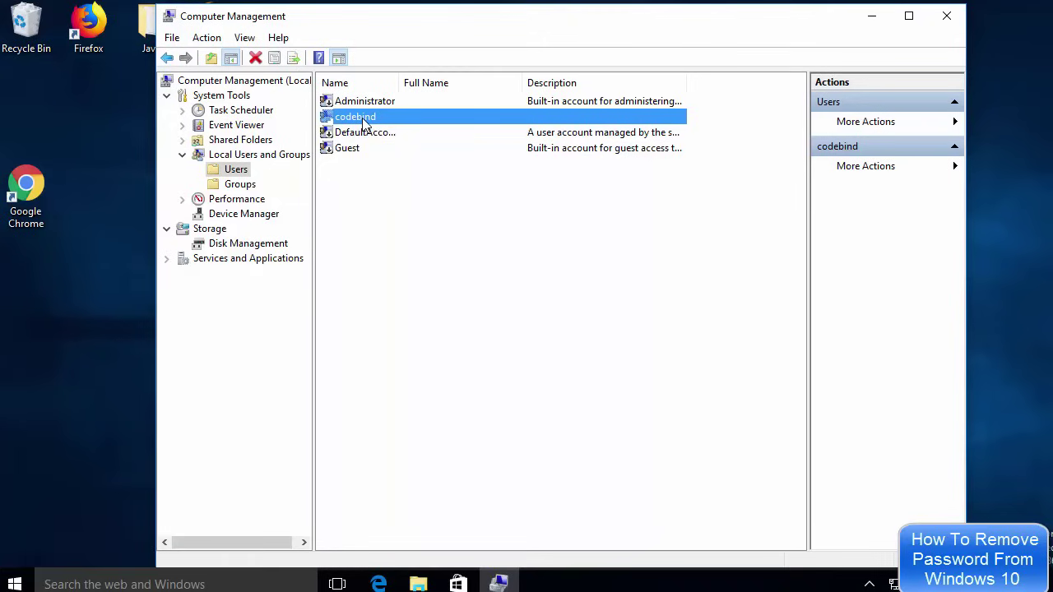
- Use Set Password on codebind with both password fields left blank
right_click(363, 123)
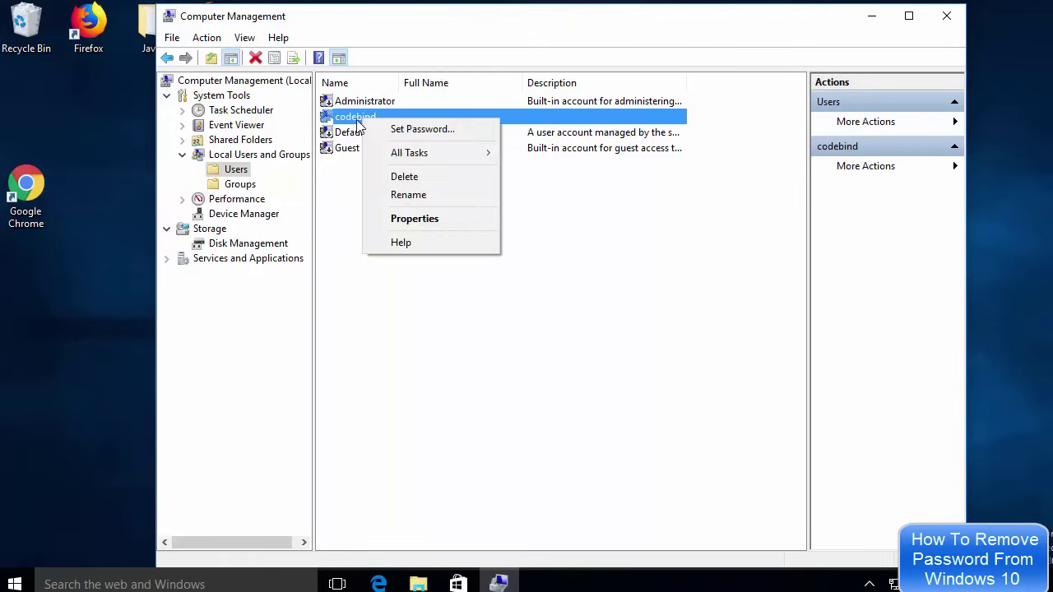
click(406, 131)
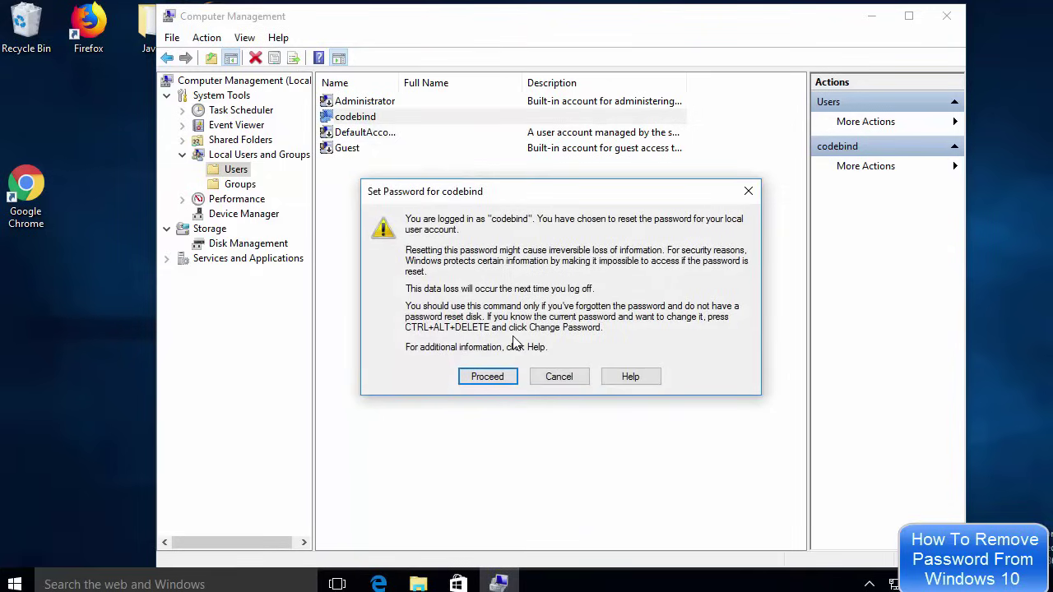
click(491, 380)
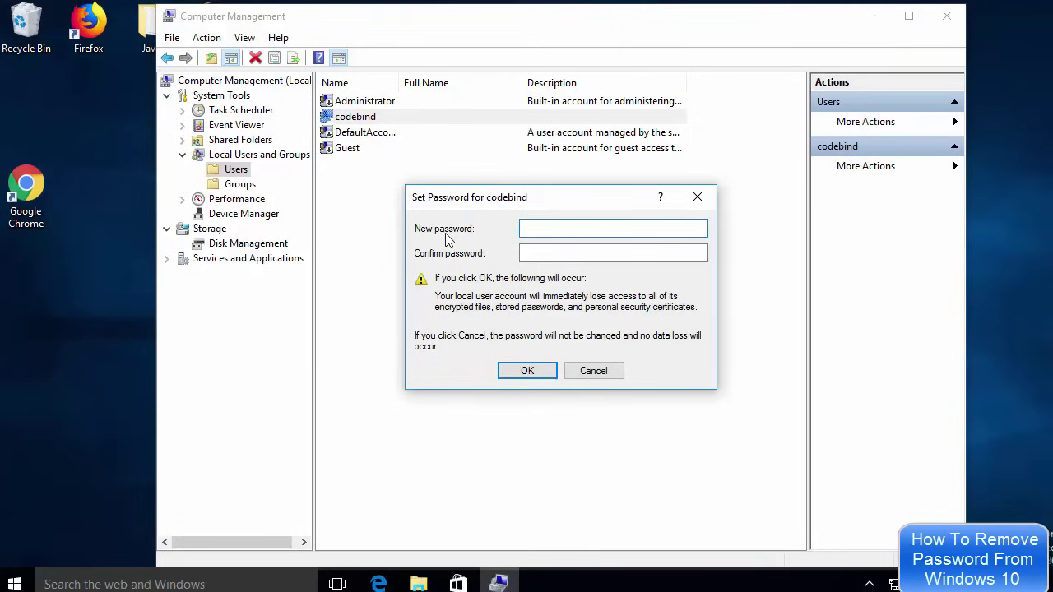
click(539, 257)
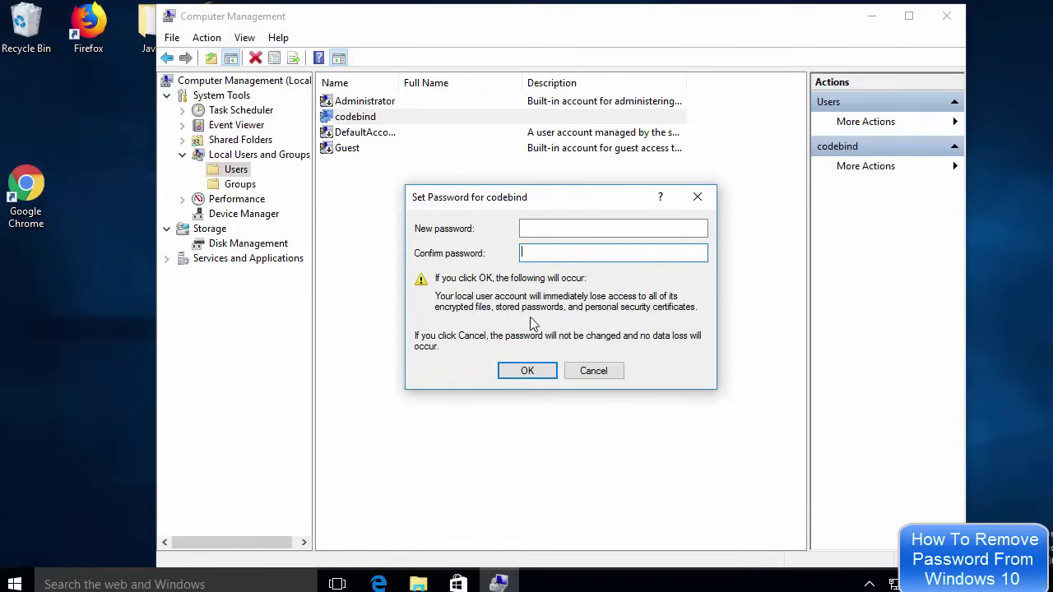
click(510, 371)
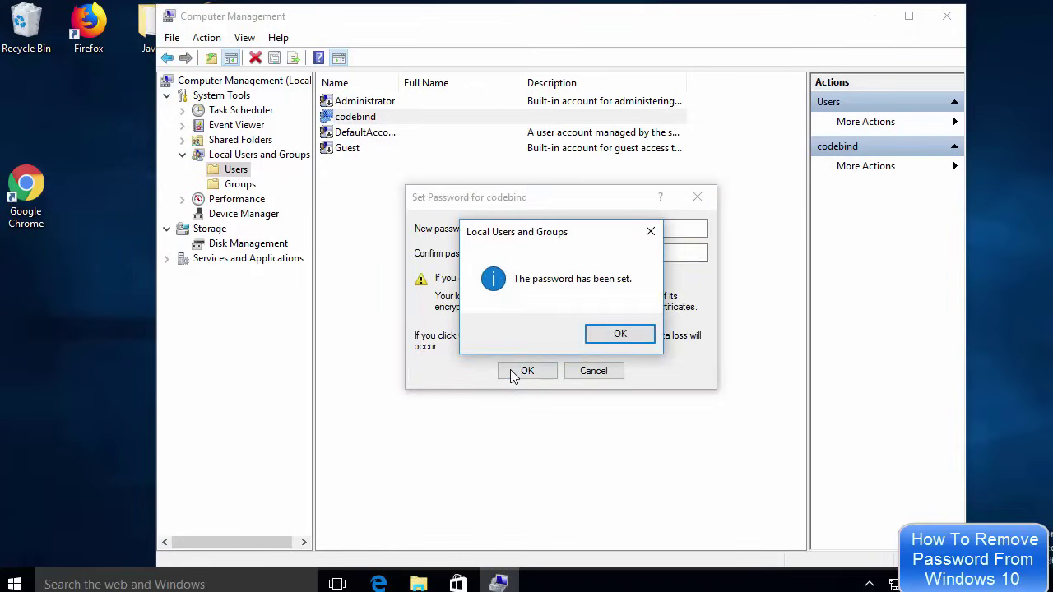
click(607, 335)
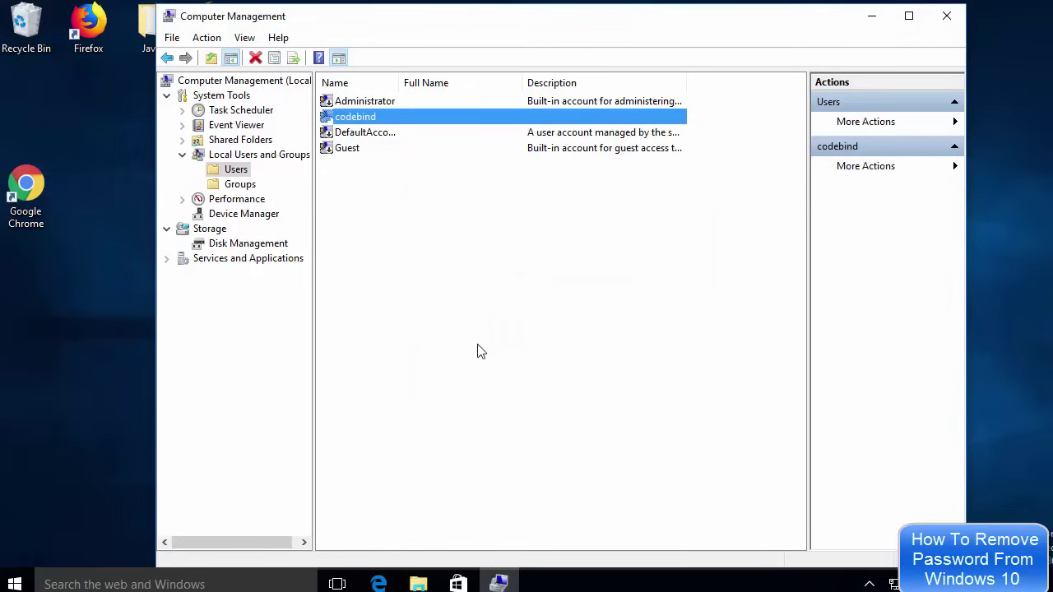
right_click(368, 120)
click(386, 129)
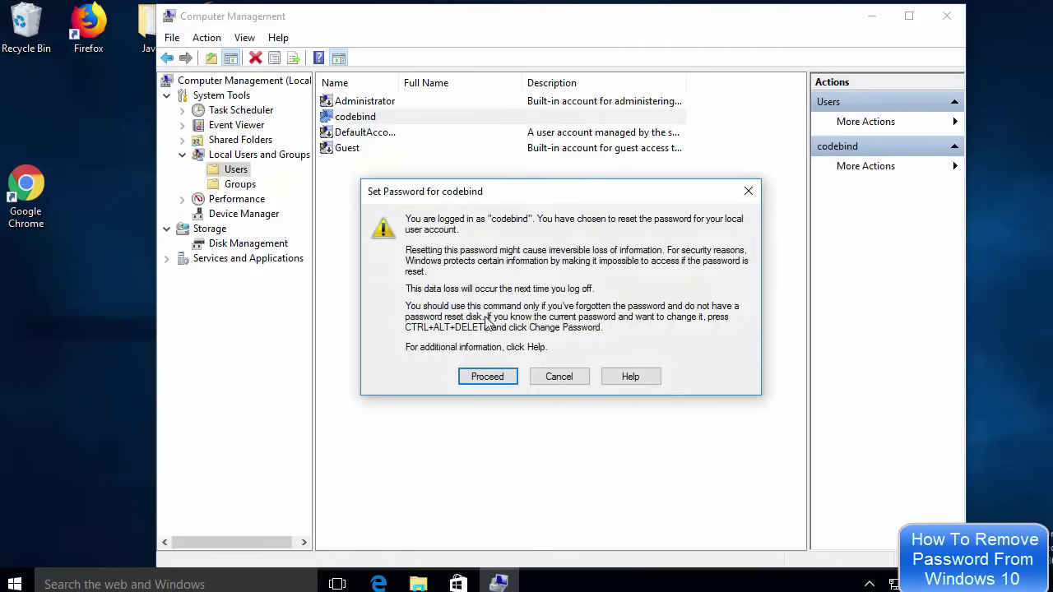
click(492, 375)
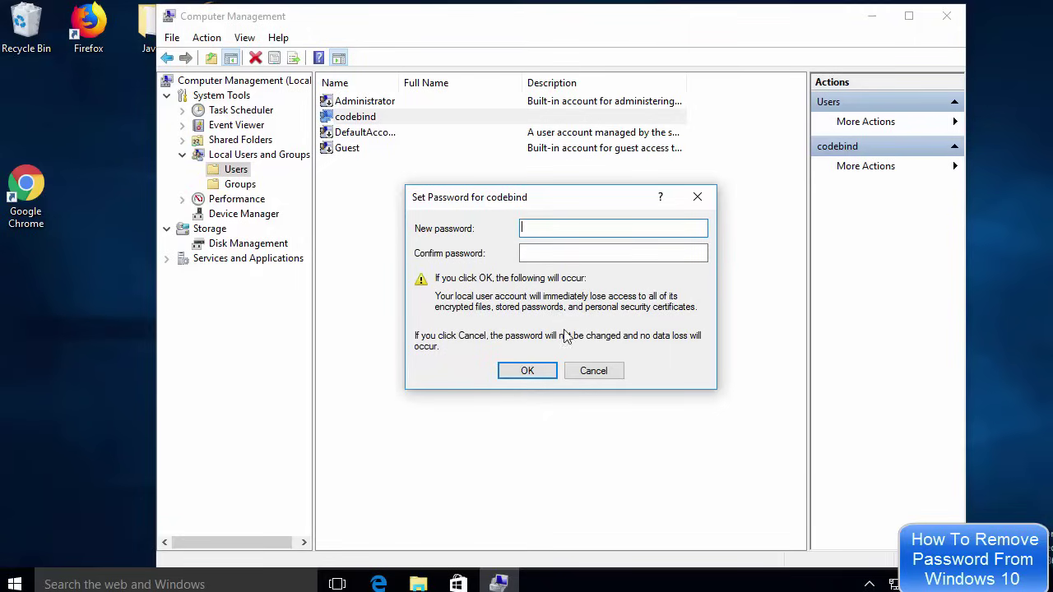
click(580, 370)
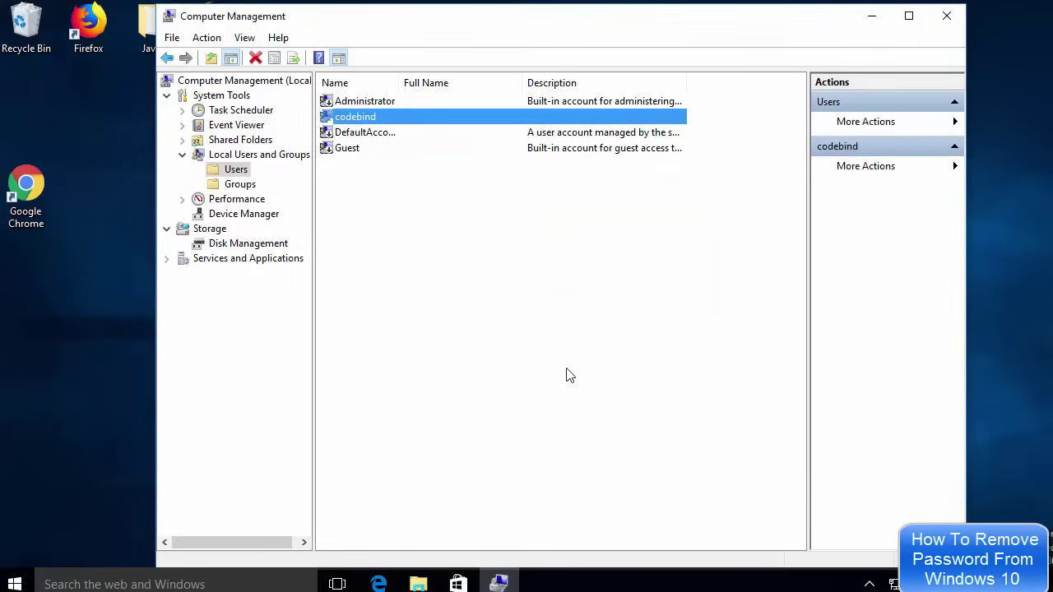
click(495, 361)
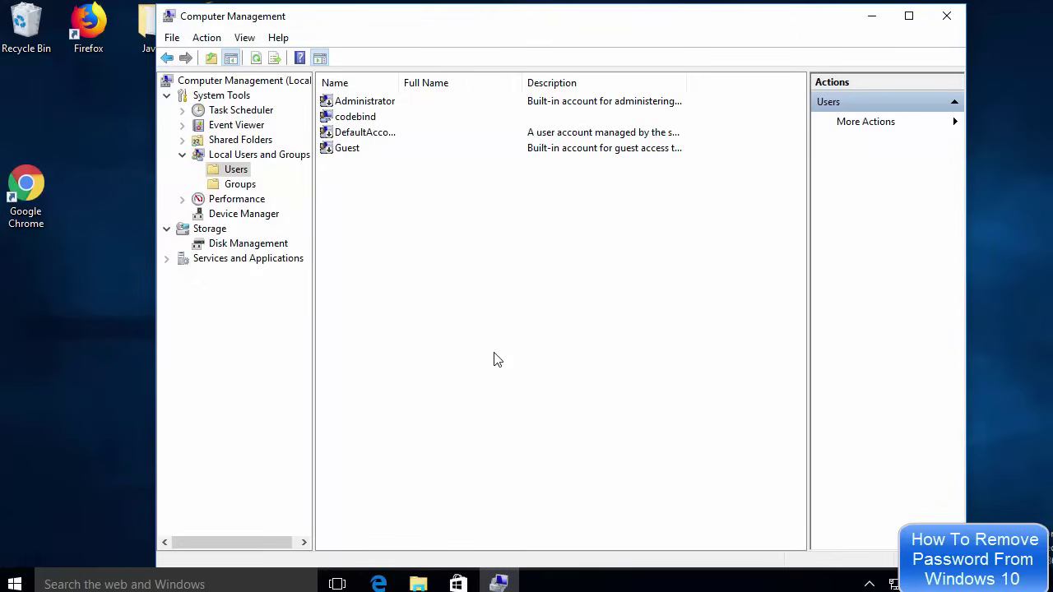